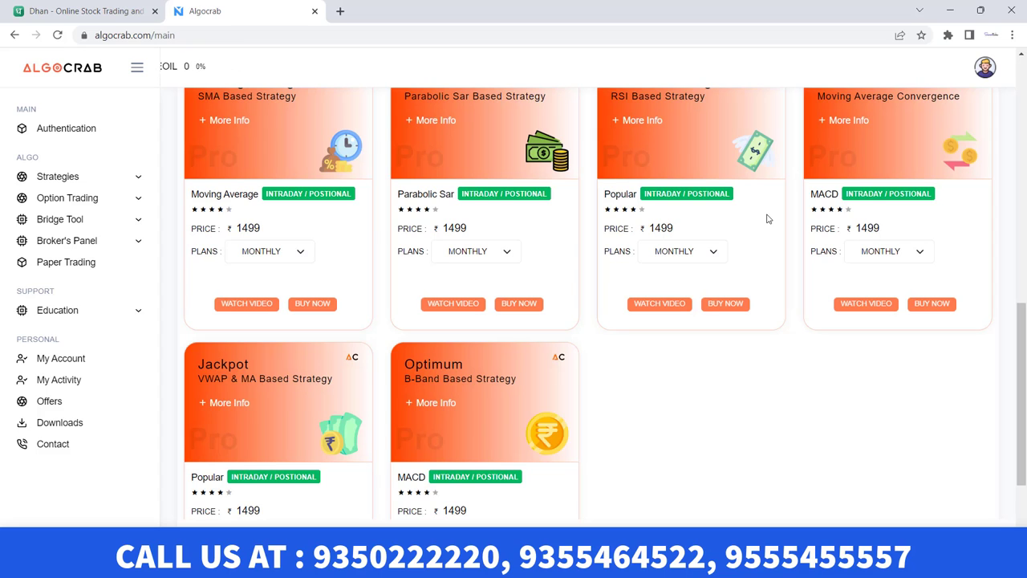
On the Authentication page, choose DHAN as the broker
scroll(794, 218, up, 6)
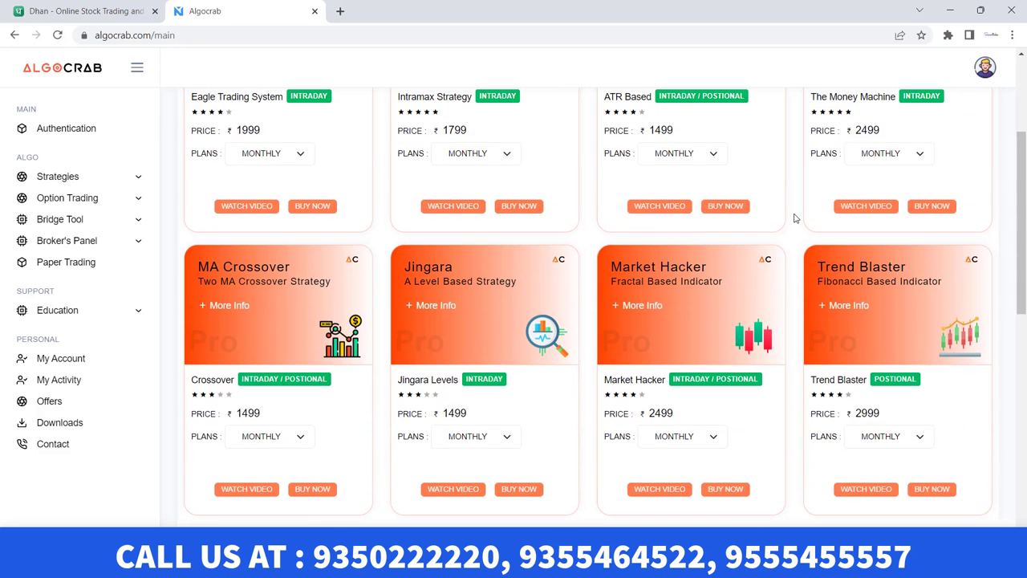
scroll(747, 203, up, 3)
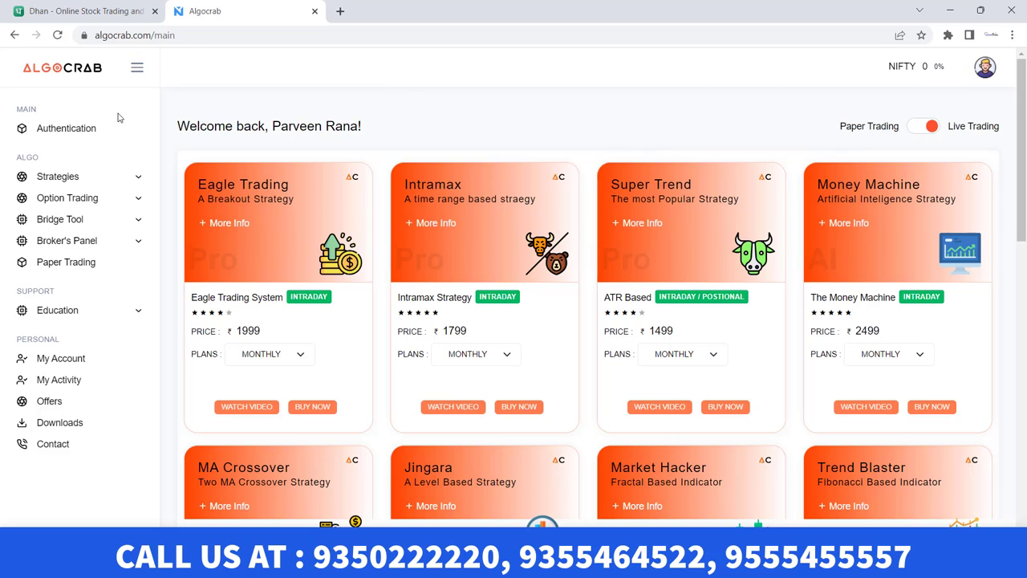
click(80, 133)
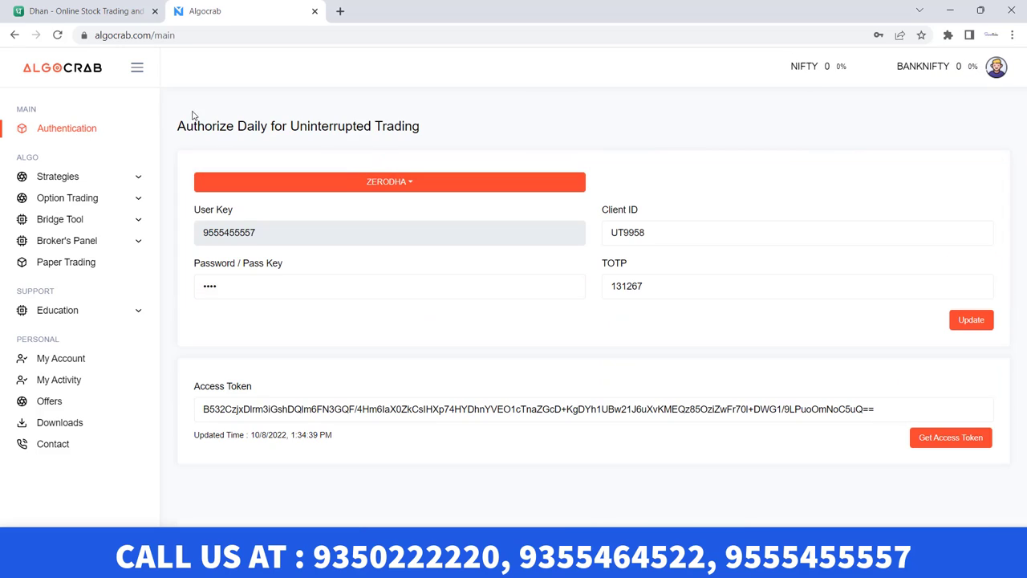
click(373, 181)
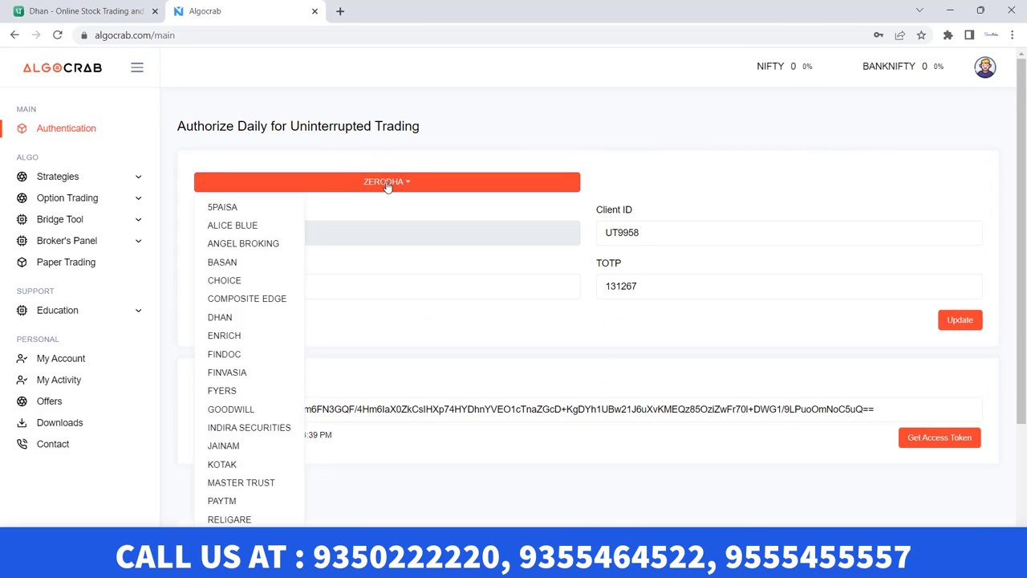
click(269, 317)
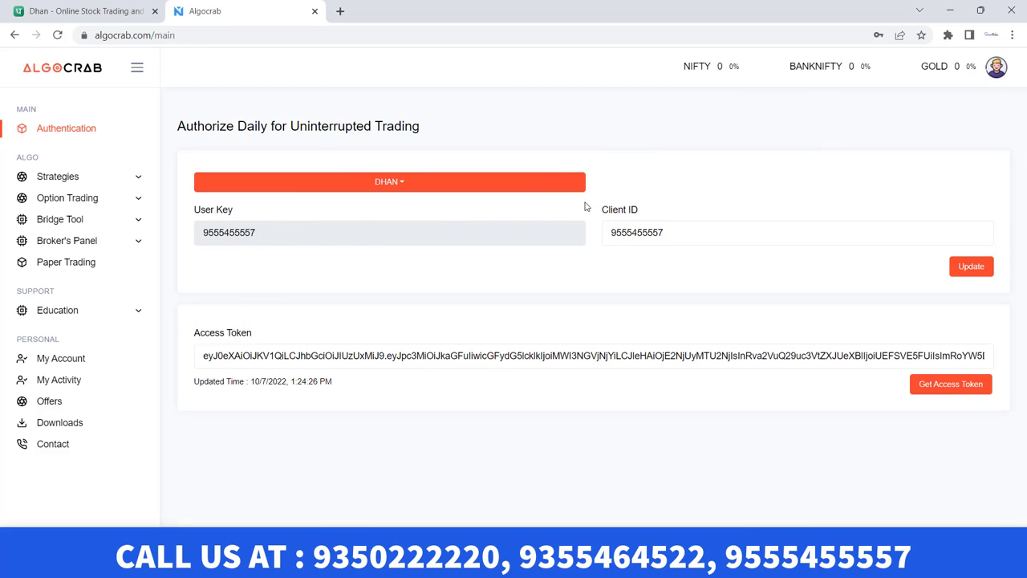
Save the Dhan client credentials and request a fresh access token from Dhan
drag(695, 233, 598, 240)
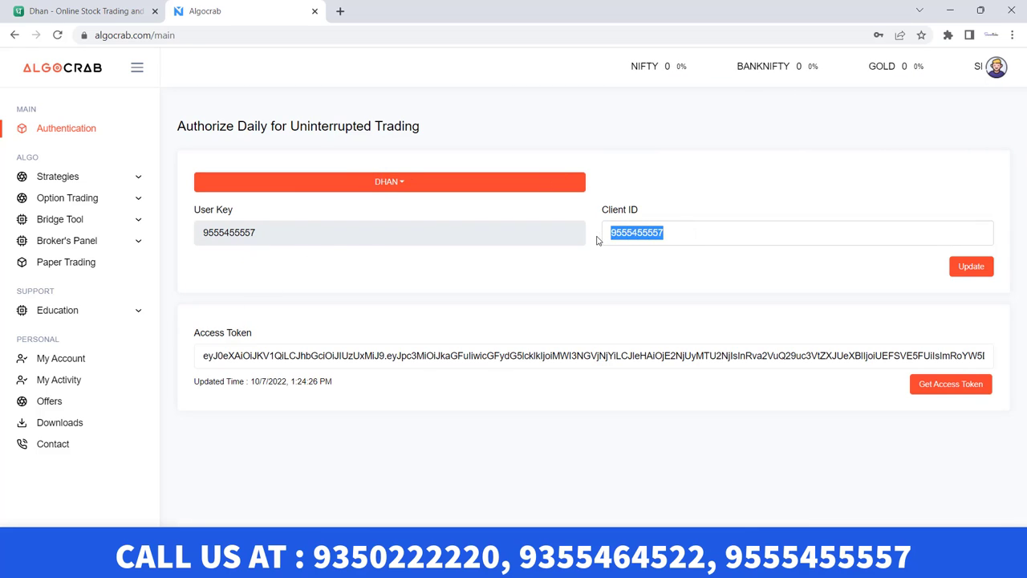
click(969, 267)
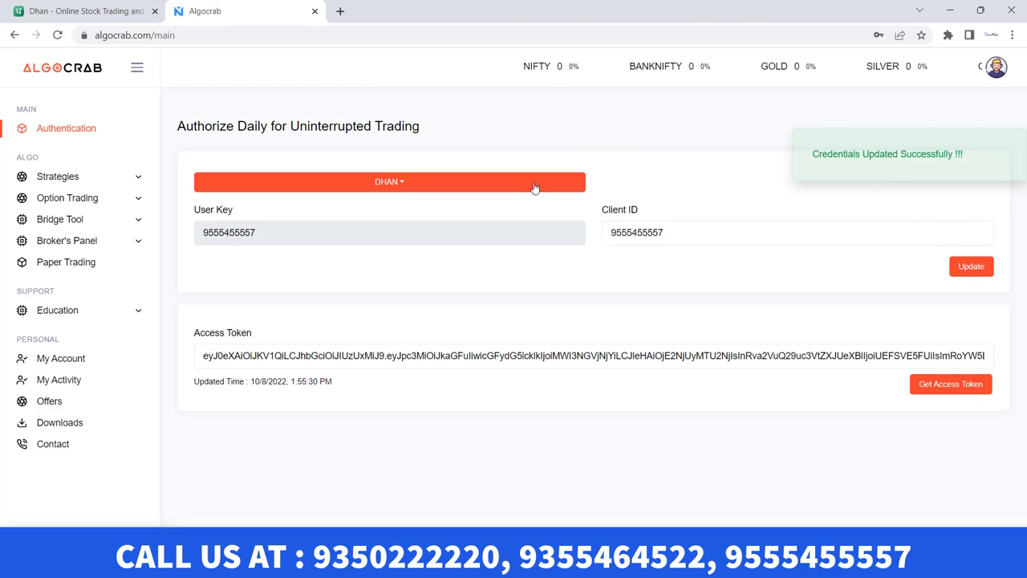
click(941, 385)
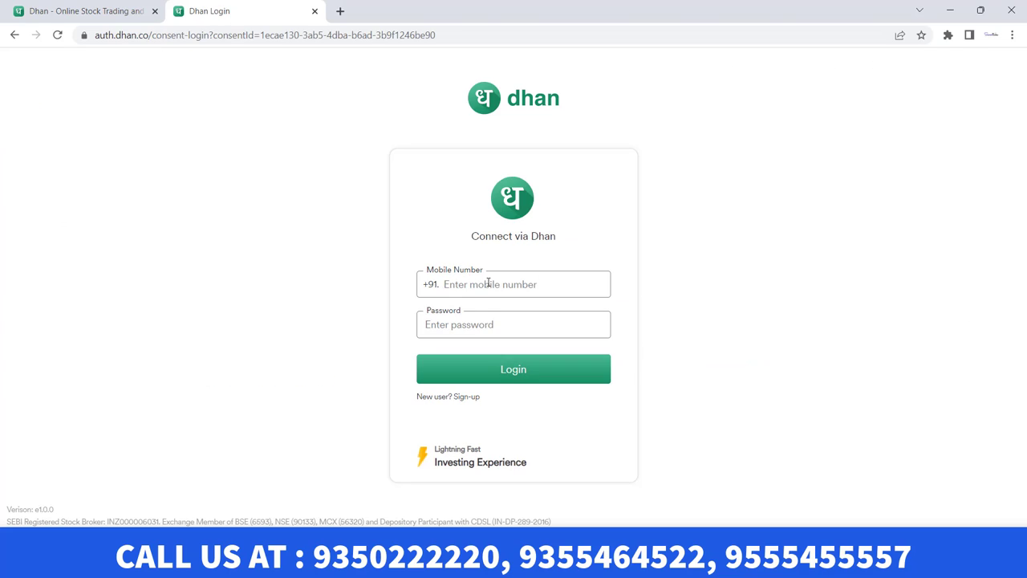
Sign in to Dhan with the account's mobile number and password
click(498, 283)
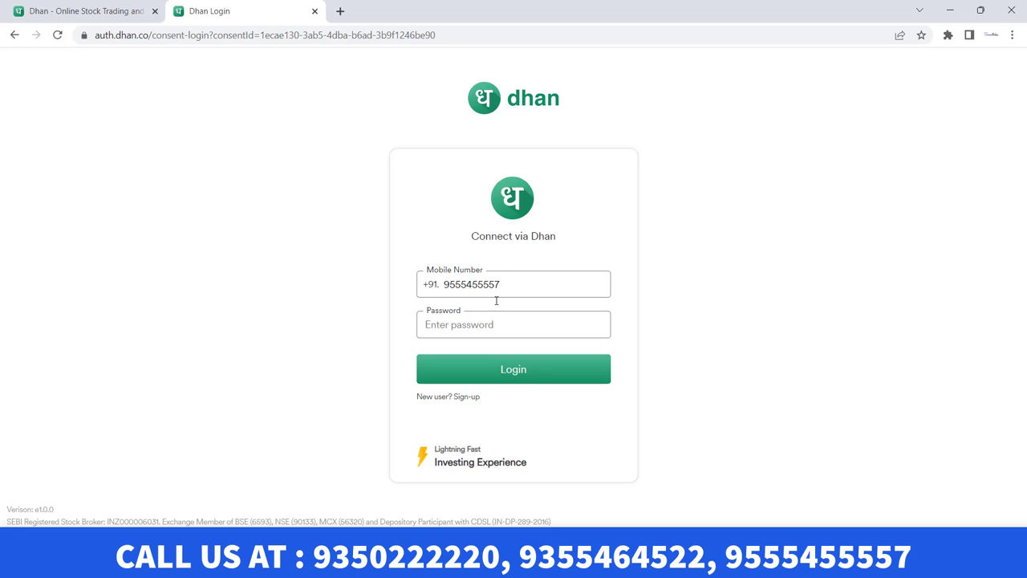
click(482, 324)
text(****)
click(492, 366)
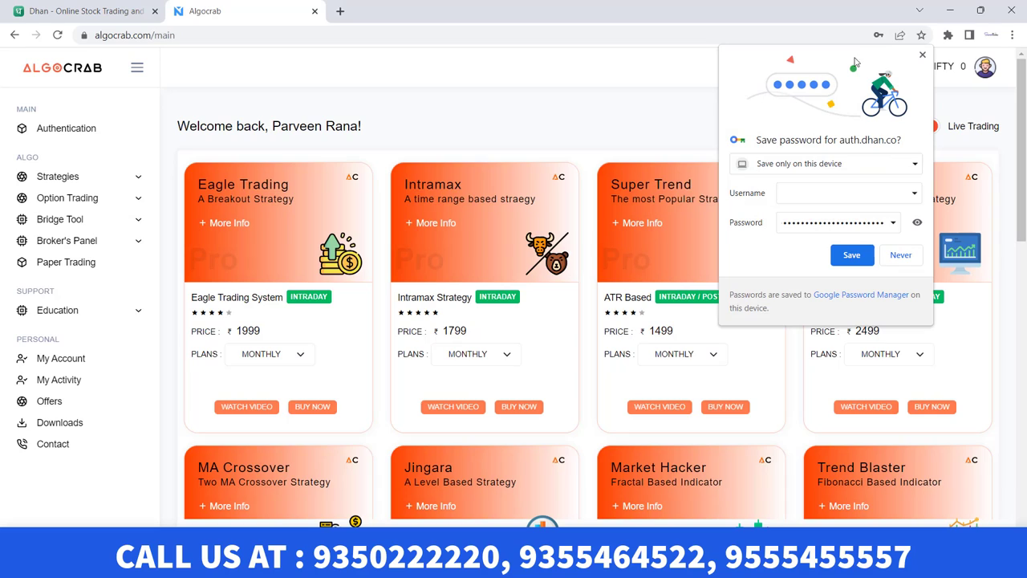
Decline saving the Dhan password and return to Authentication to see the refreshed token
click(241, 172)
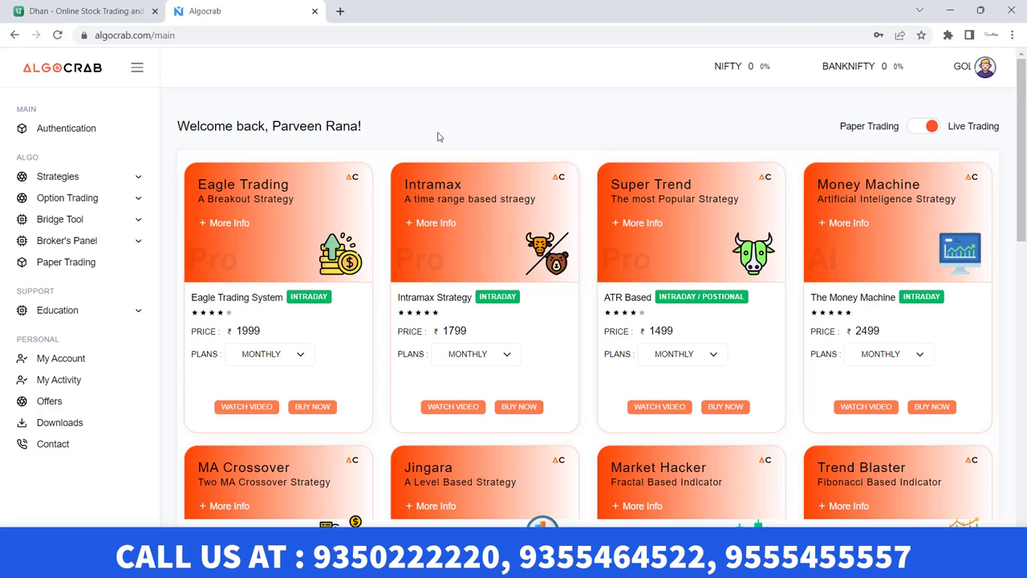
click(71, 131)
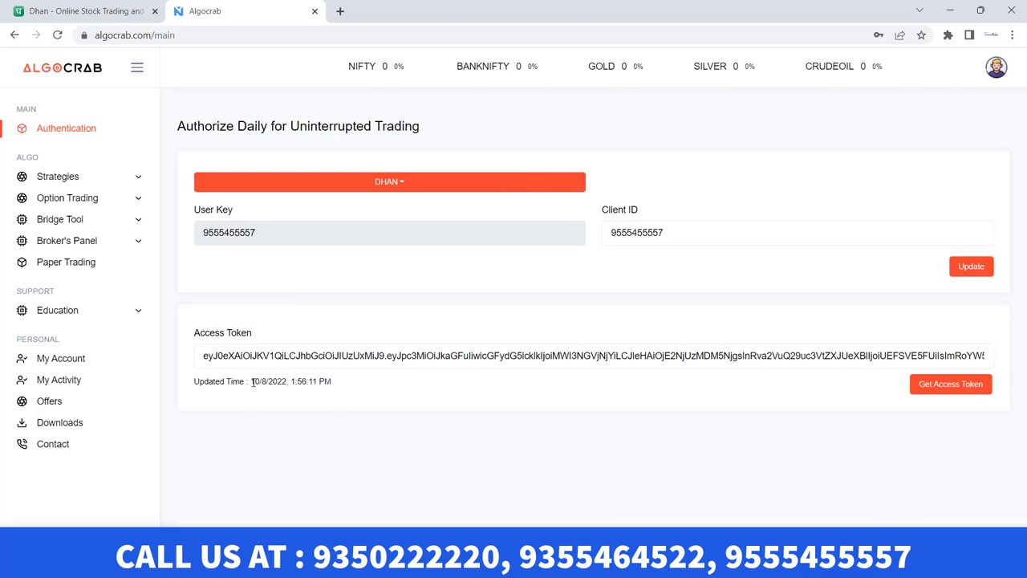
Highlight the token's 10/8/2022, 1:56:11 PM update time, then expand the Strategies menu
drag(251, 382, 331, 381)
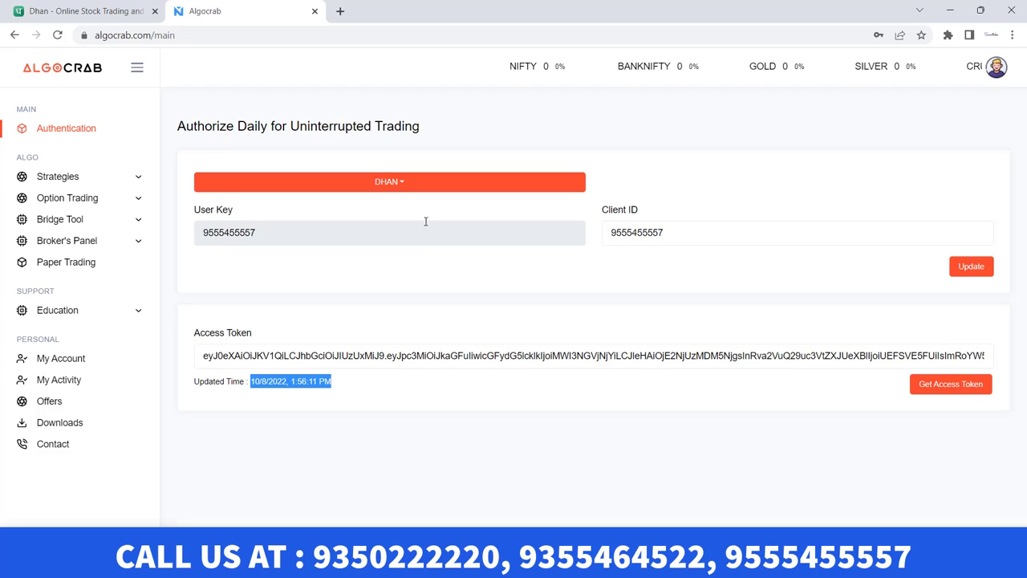
click(56, 179)
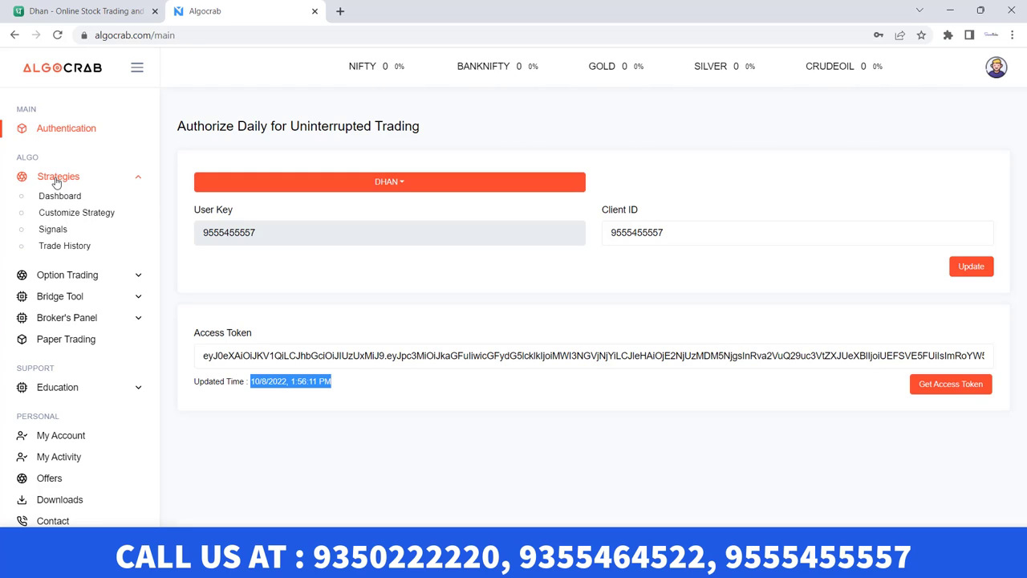
On Customize Strategy, begin a new symbol under the INTRAMAX strategy
click(85, 213)
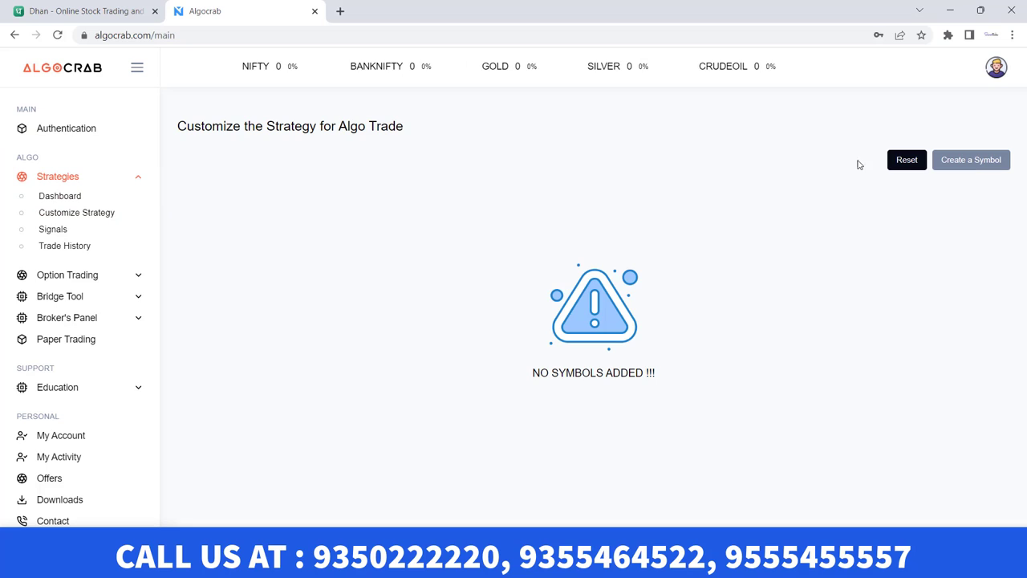
click(972, 162)
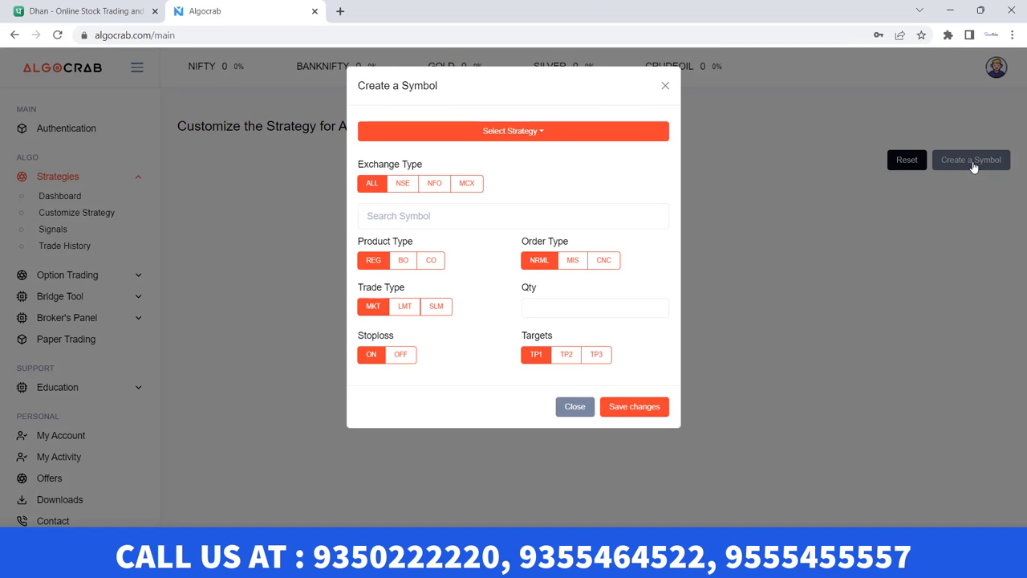
click(521, 138)
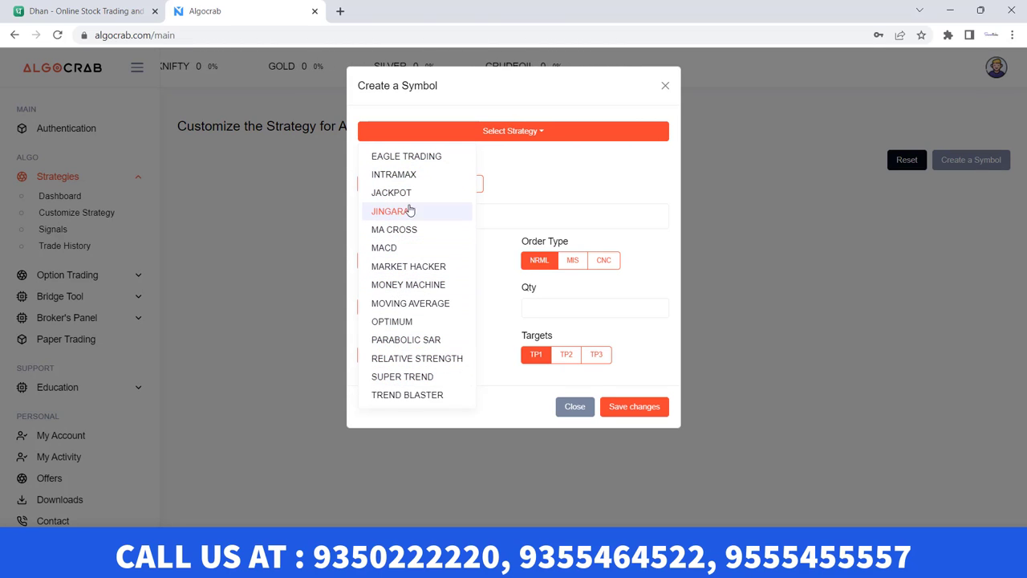
click(407, 175)
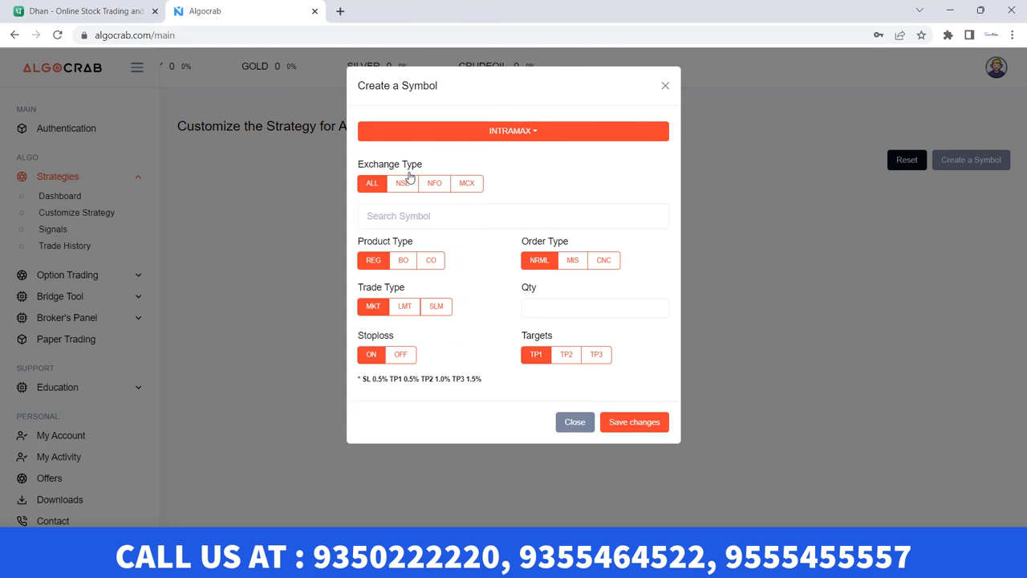
Search the symbol list and pick the SBIN22OCTFUT futures contract
click(420, 216)
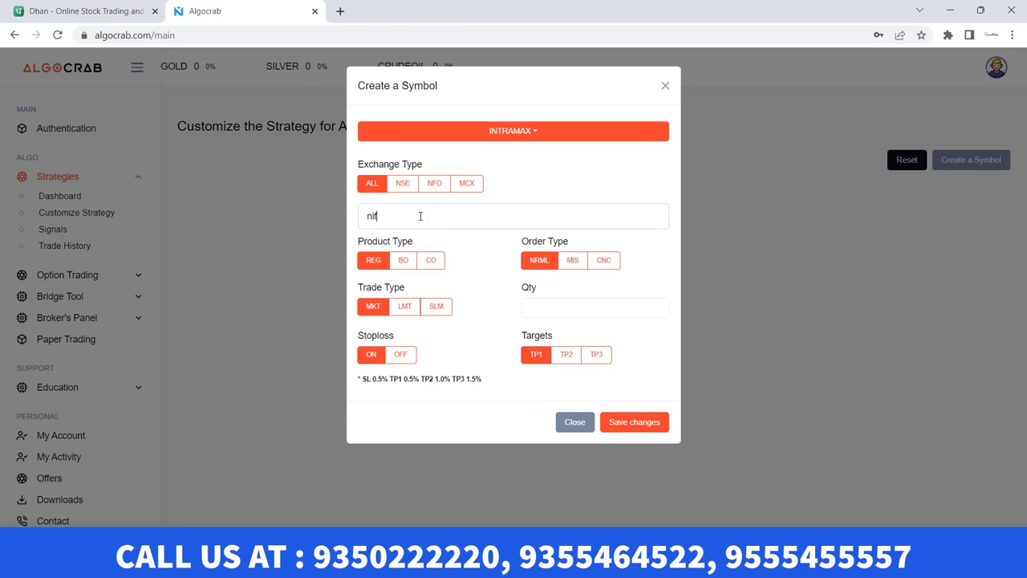
text(nifty)
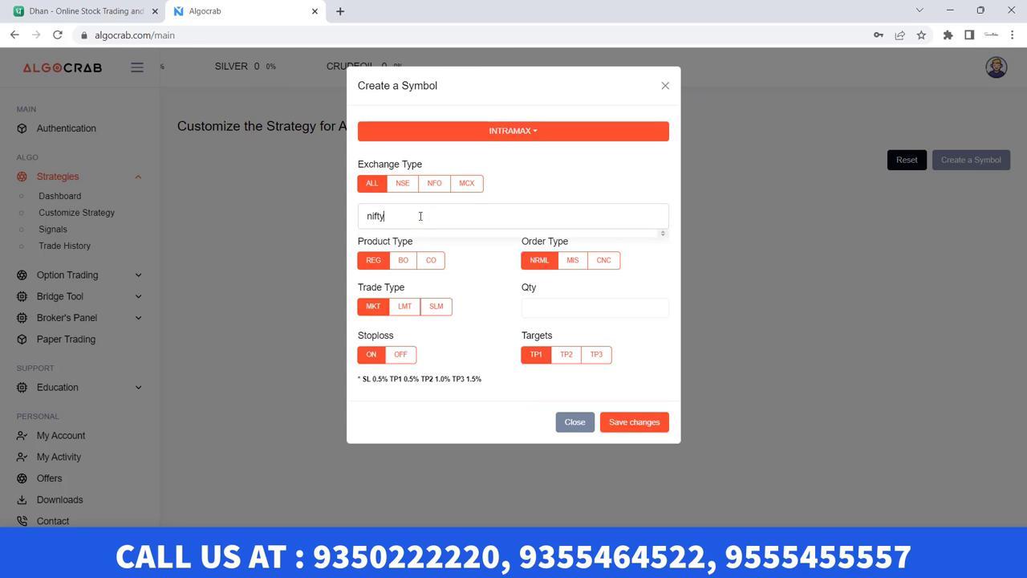
scroll(461, 266, down, 5)
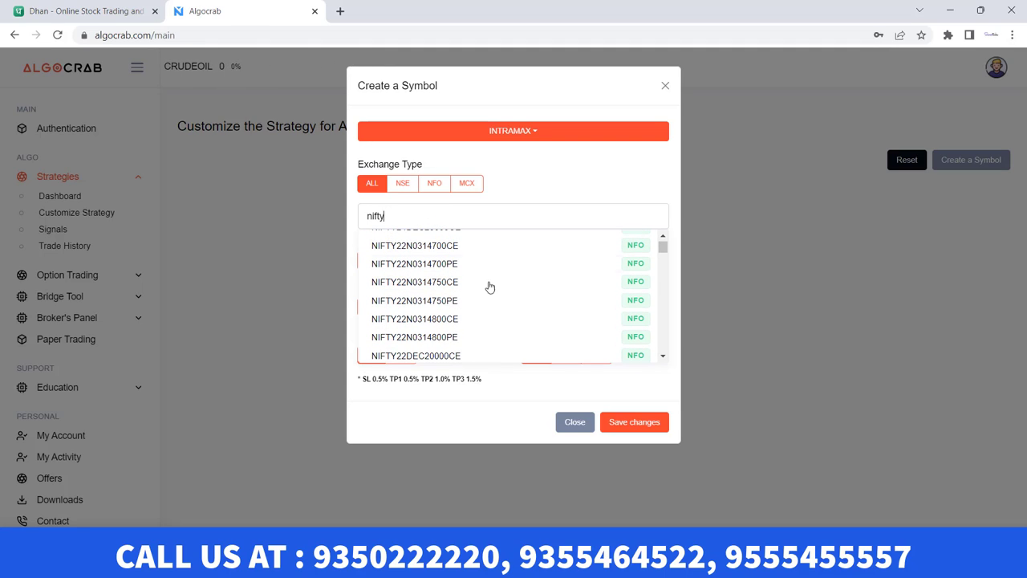
scroll(485, 275, down, 2)
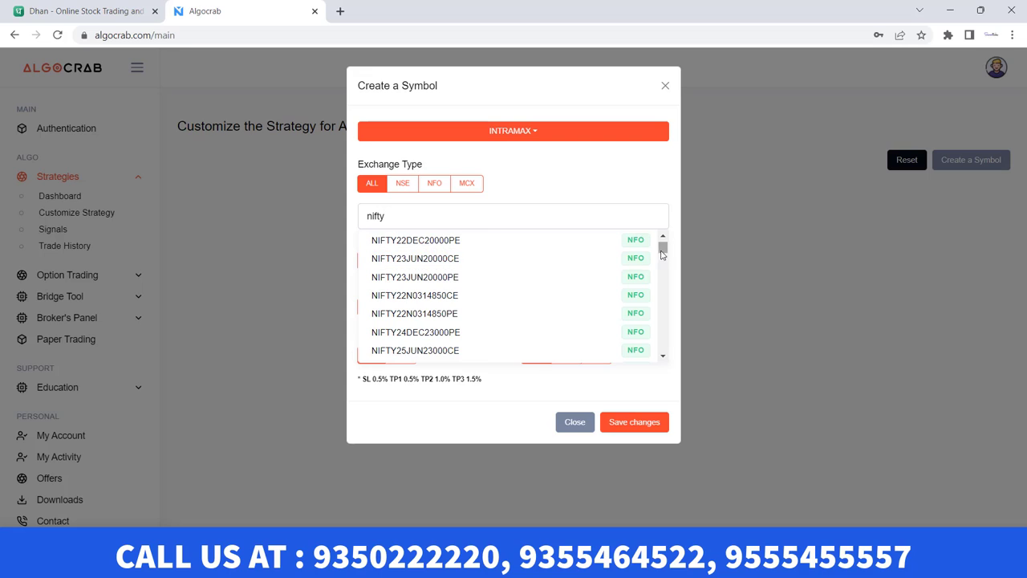
key(ctrl+a)
text(SBIN)
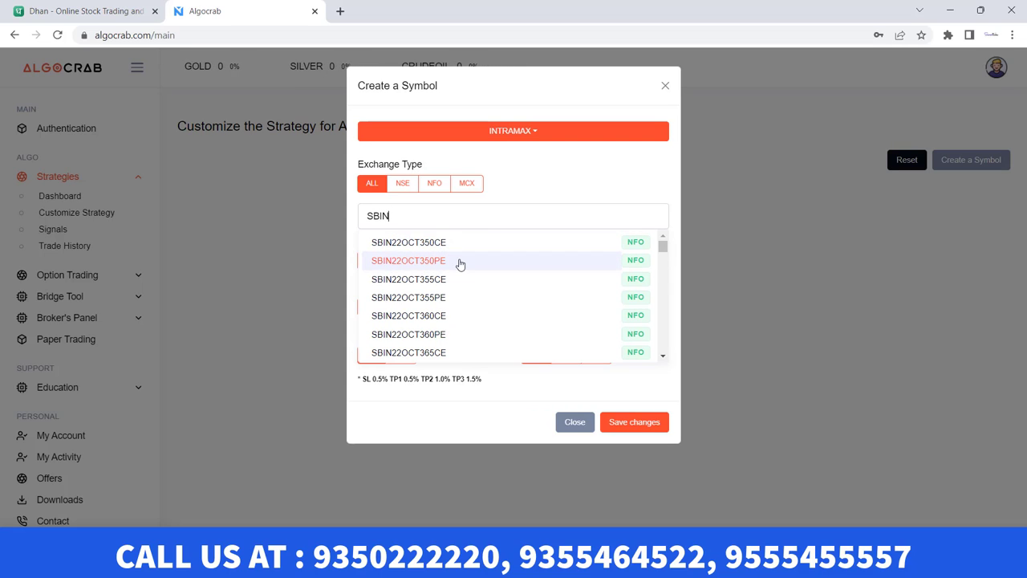
scroll(460, 264, down, 12)
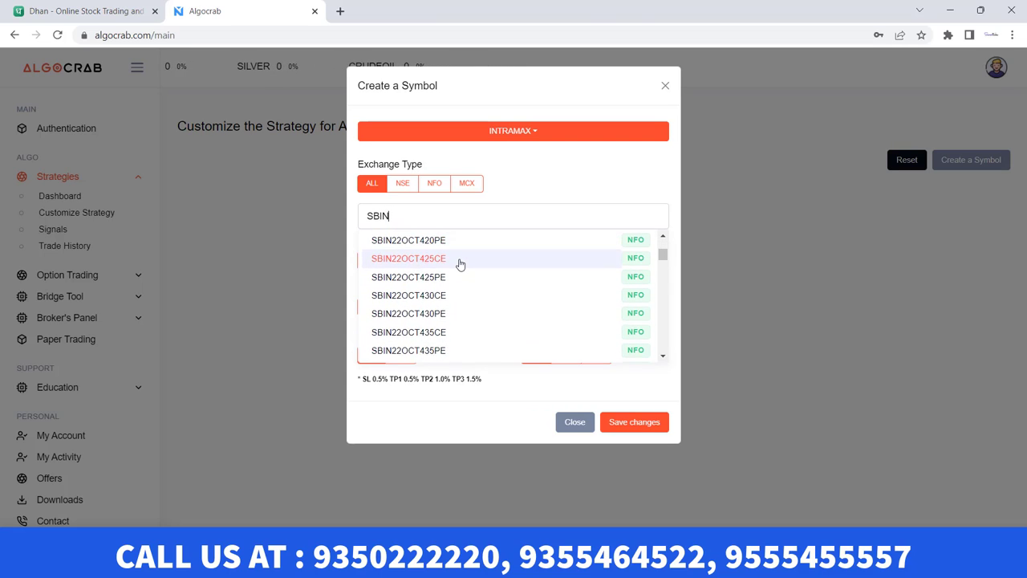
scroll(460, 264, down, 15)
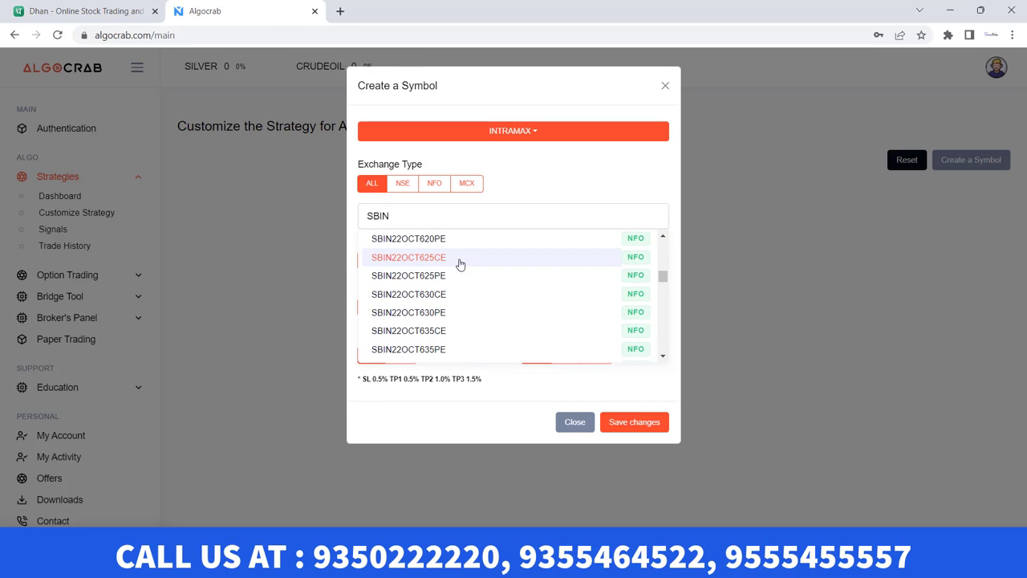
drag(663, 287, 657, 363)
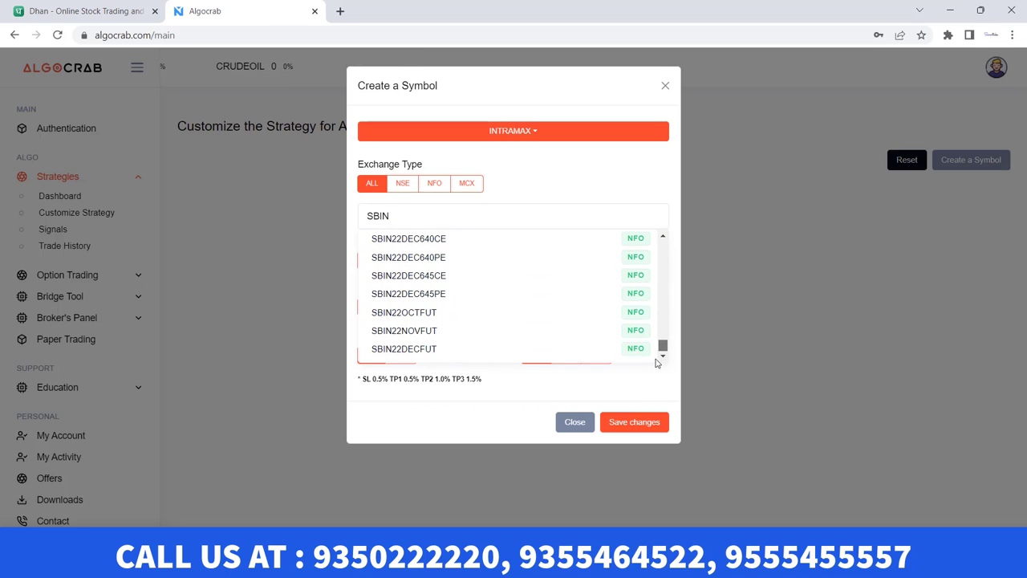
click(405, 312)
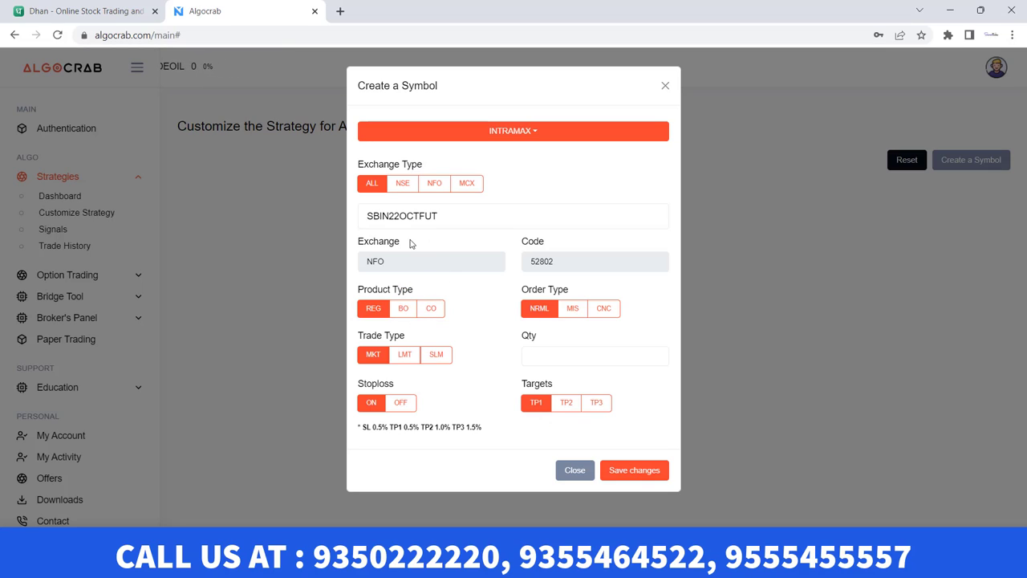
Set quantity 1500 with MIS order type and save the SBIN22OCTFUT symbol
click(535, 356)
text(1500)
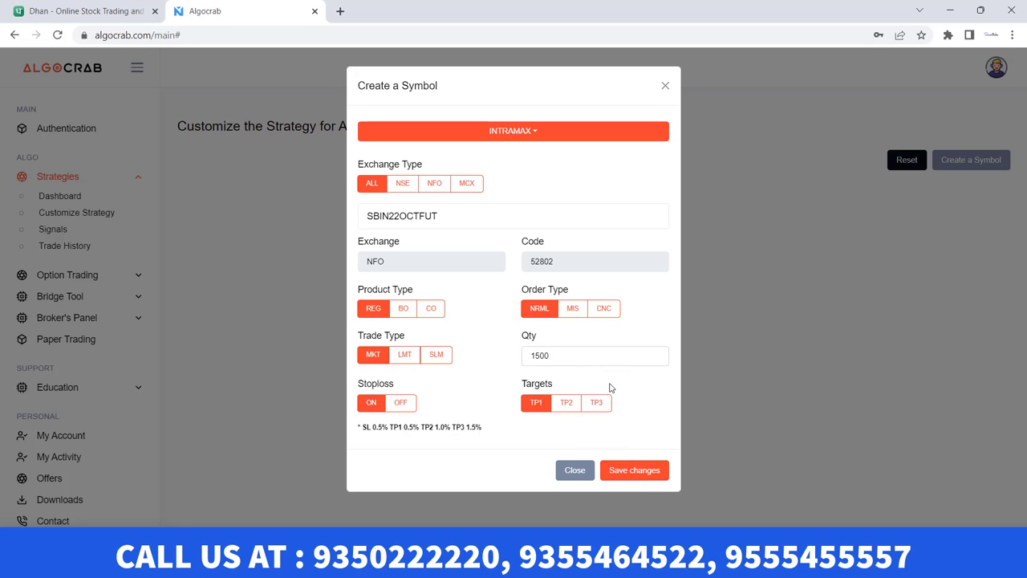
click(572, 312)
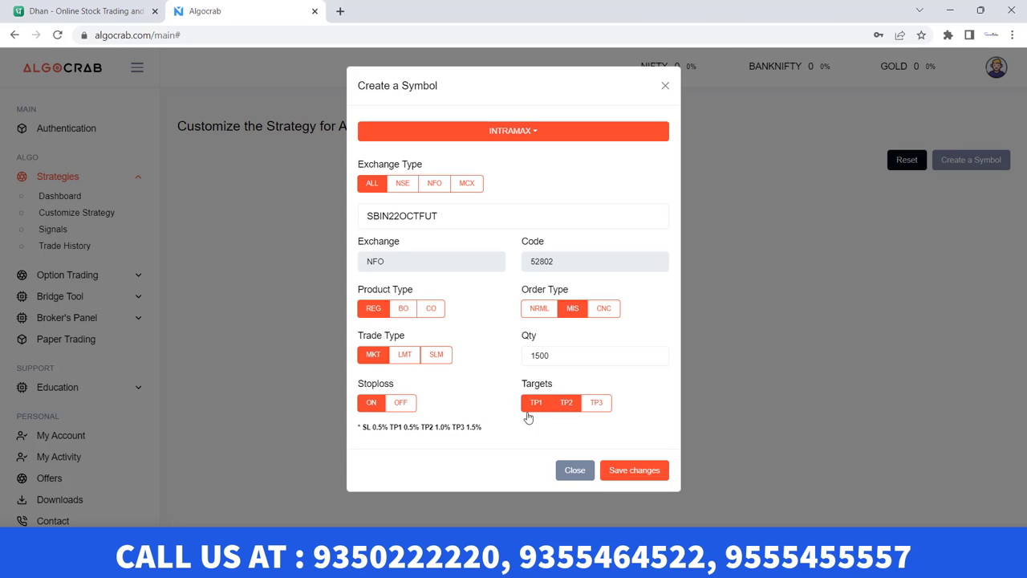
drag(362, 427, 503, 441)
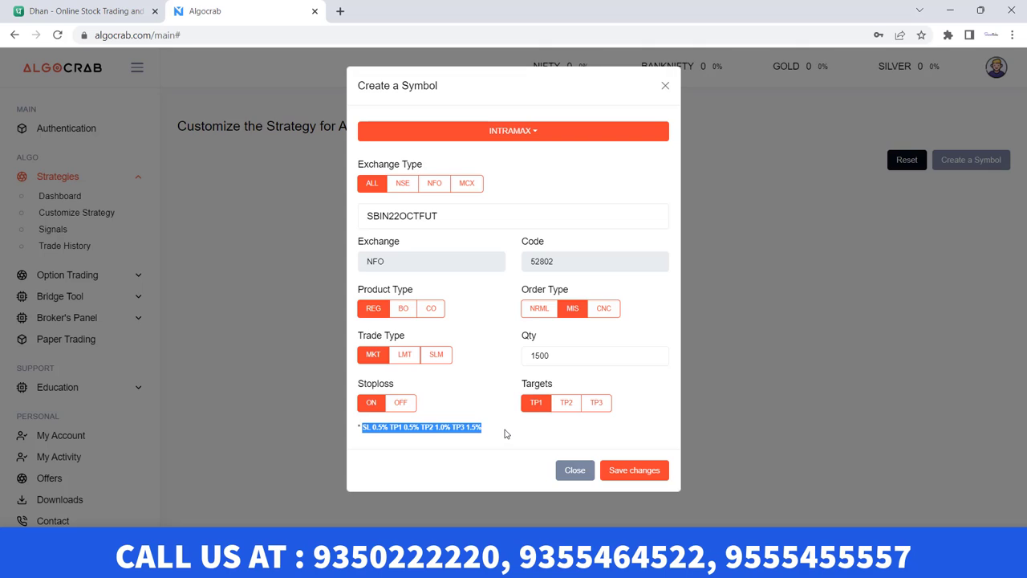
click(634, 471)
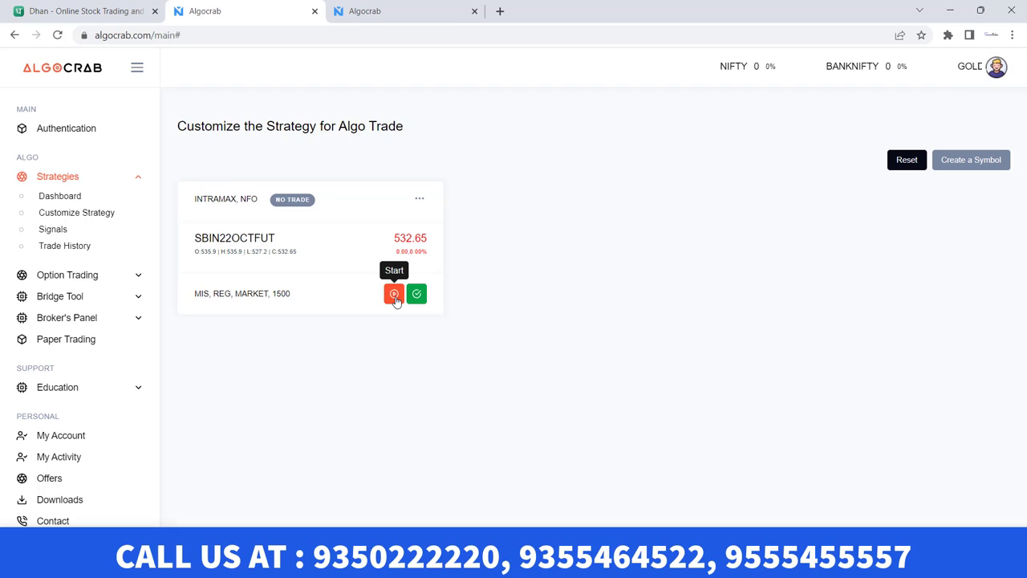
Start the SBIN22OCTFUT INTRAMAX card, then expand the Option Trading menu
click(394, 295)
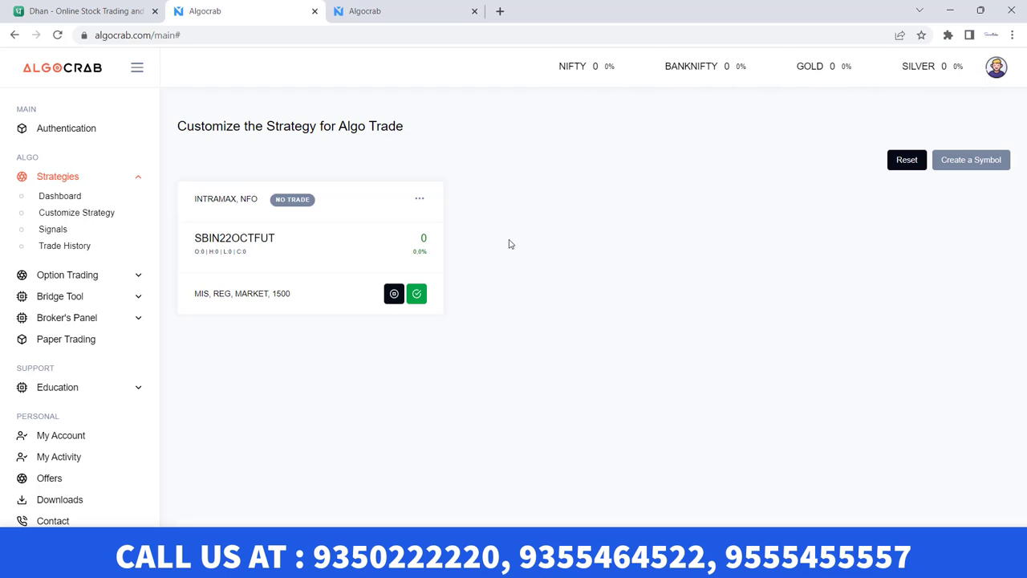
click(81, 281)
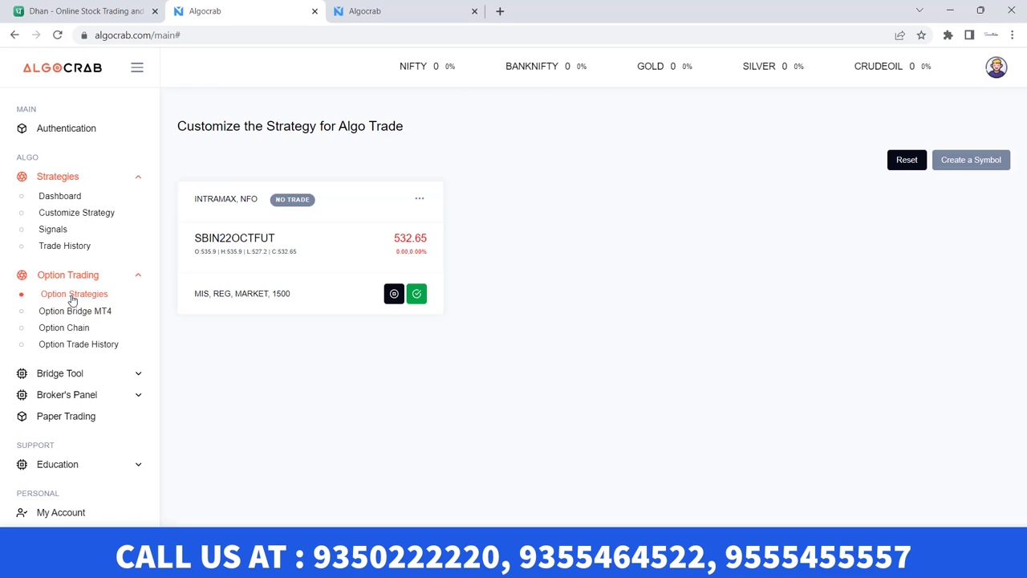
On Option Strategies, begin a new strategy symbol with BANKNIFTY as the underlying
click(73, 296)
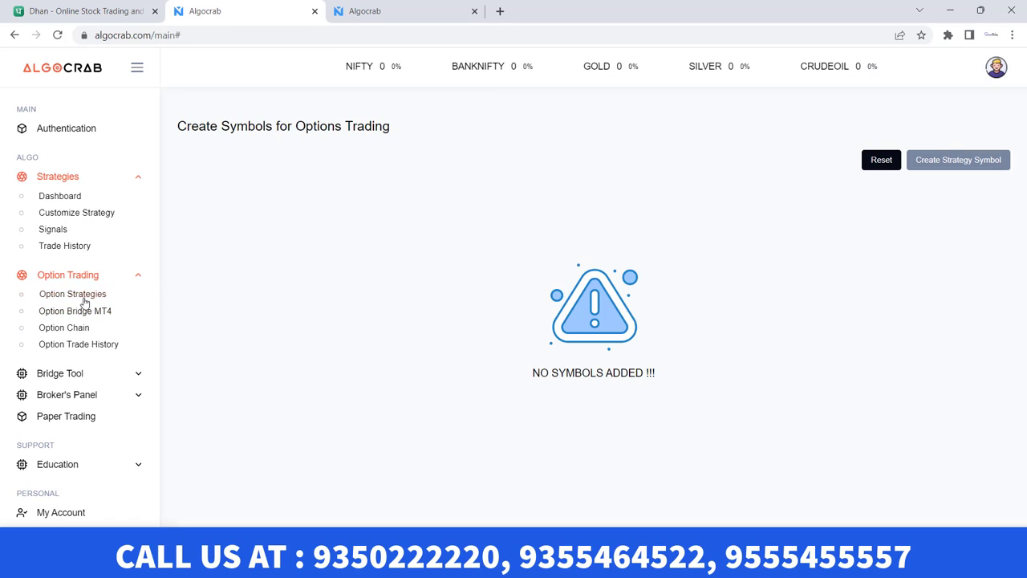
click(915, 163)
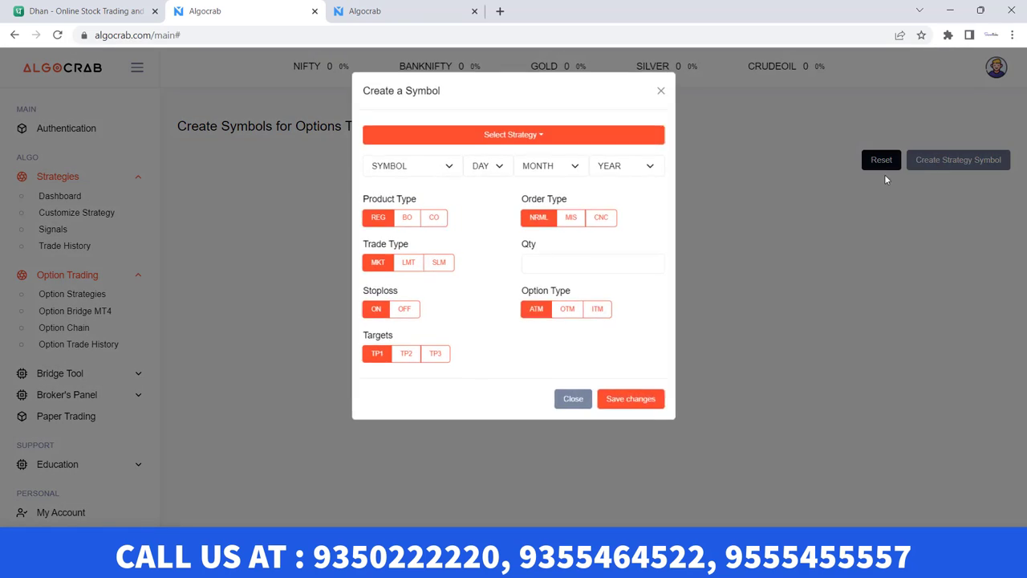
click(438, 166)
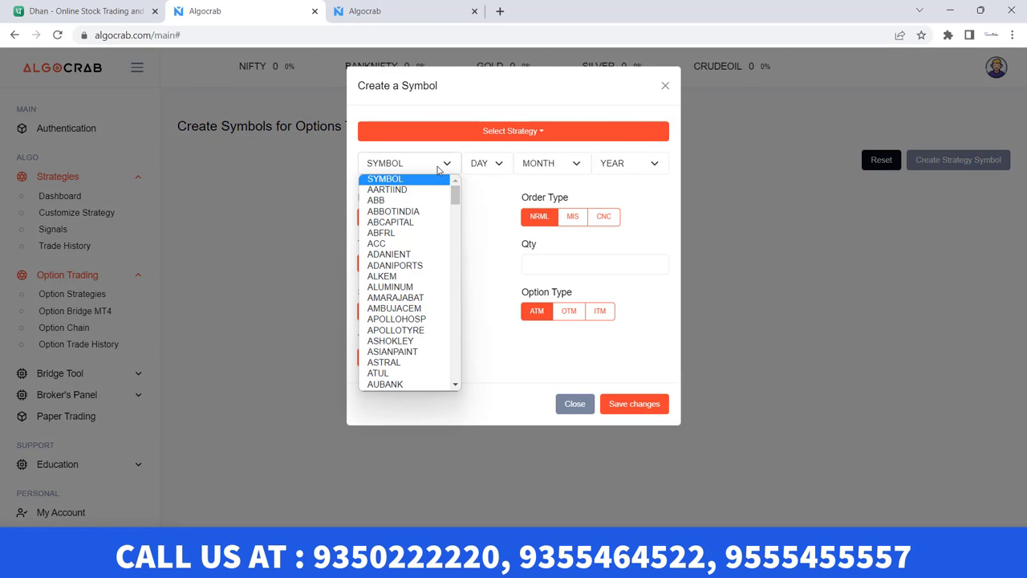
scroll(409, 207, down, 6)
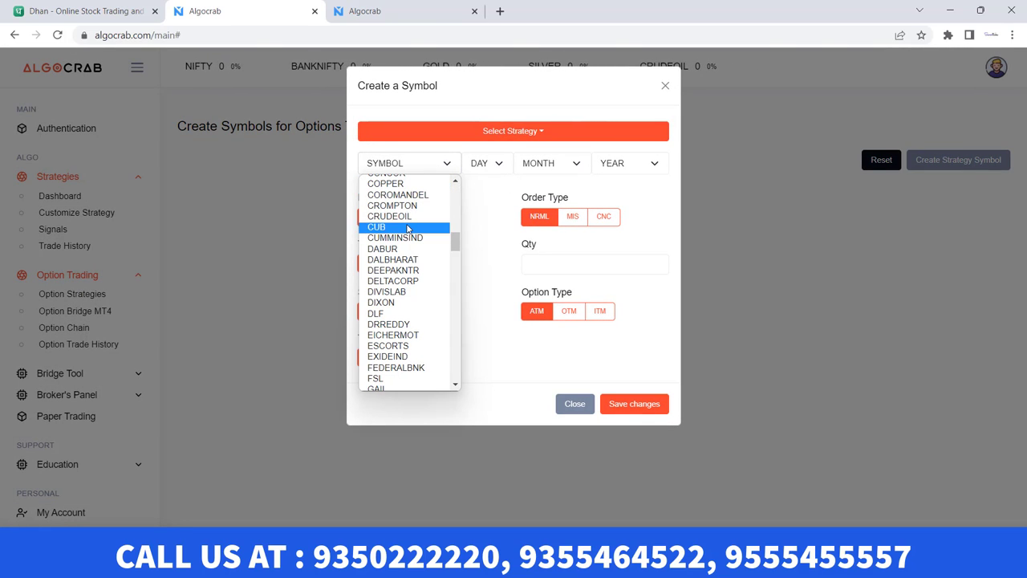
scroll(410, 241, up, 6)
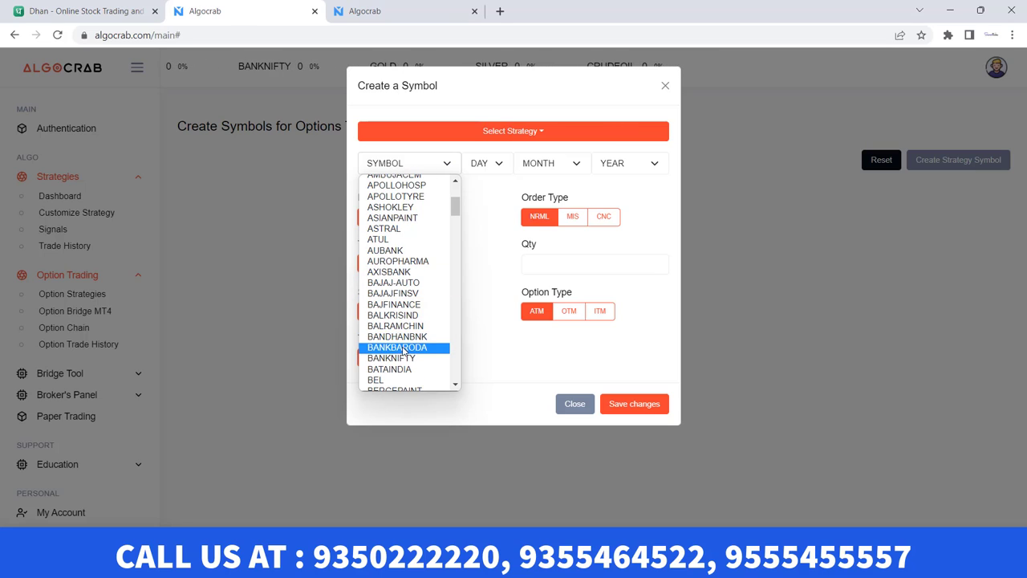
click(401, 358)
Set the option expiry to 13 OCT 22
click(504, 168)
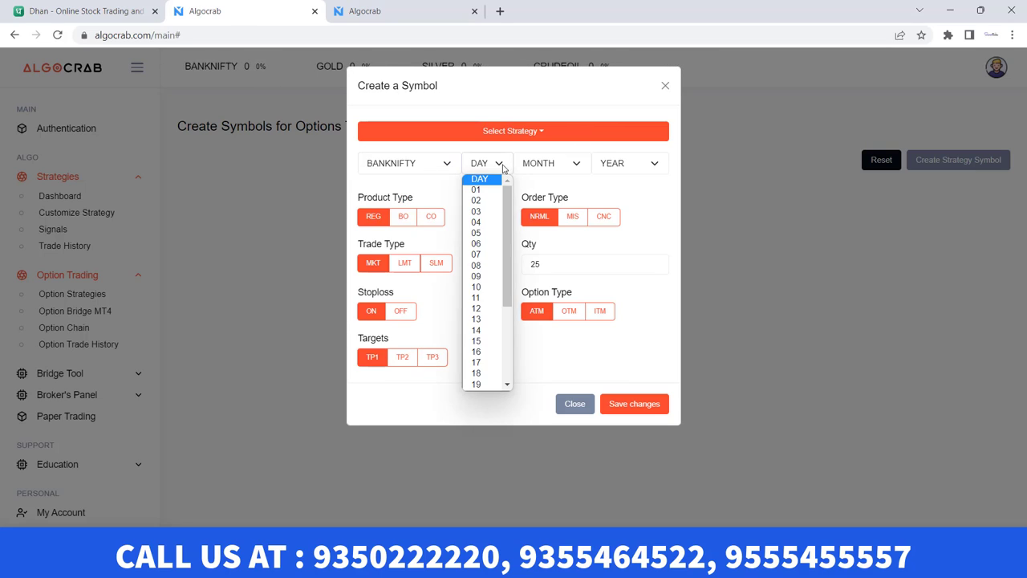
click(486, 319)
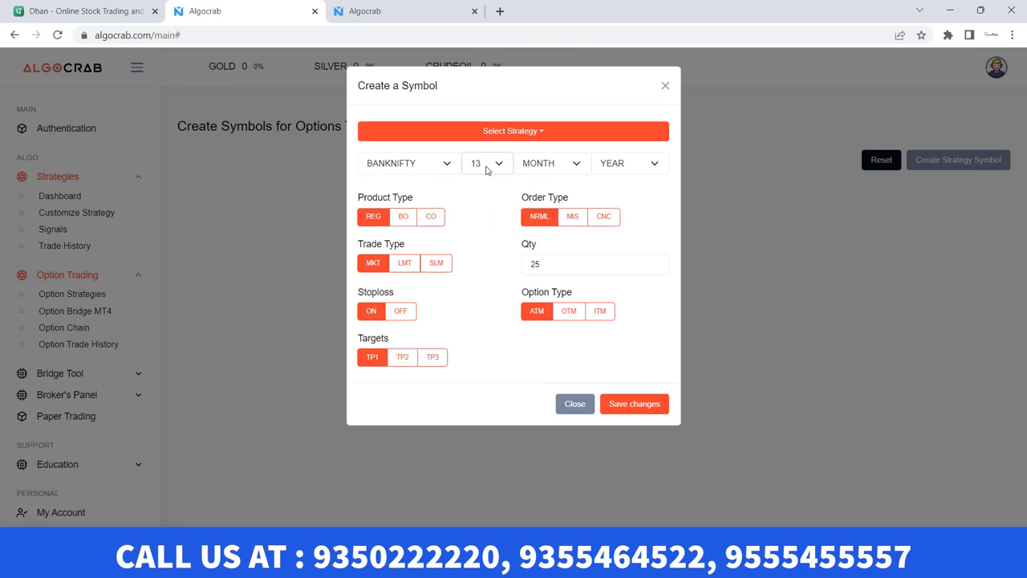
click(555, 165)
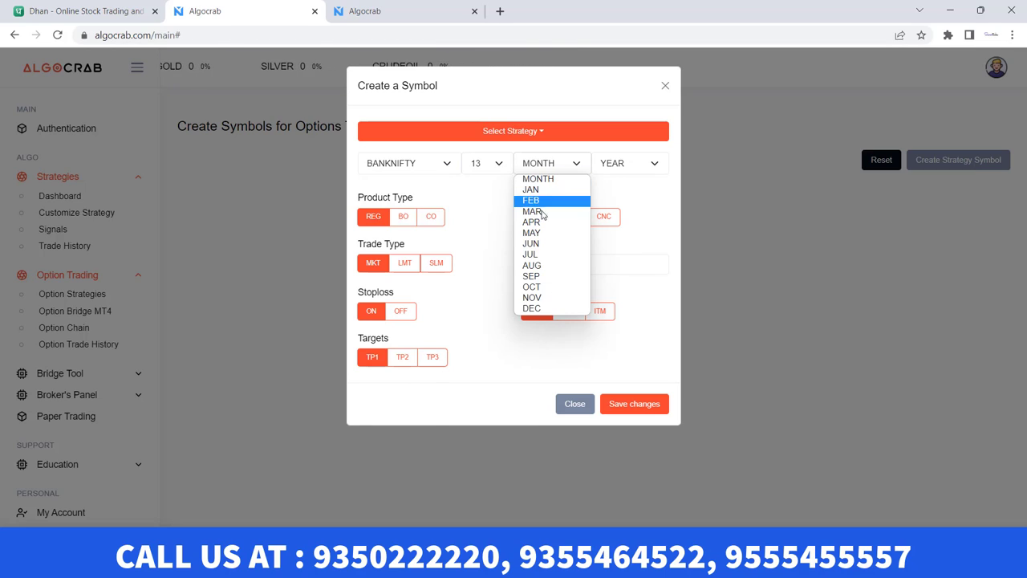
click(532, 287)
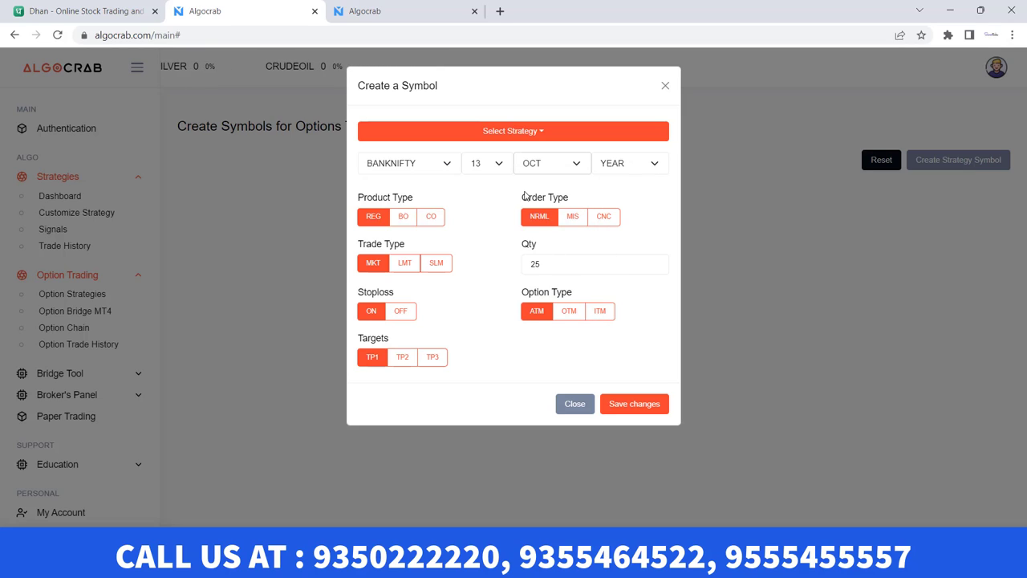
click(624, 168)
click(607, 200)
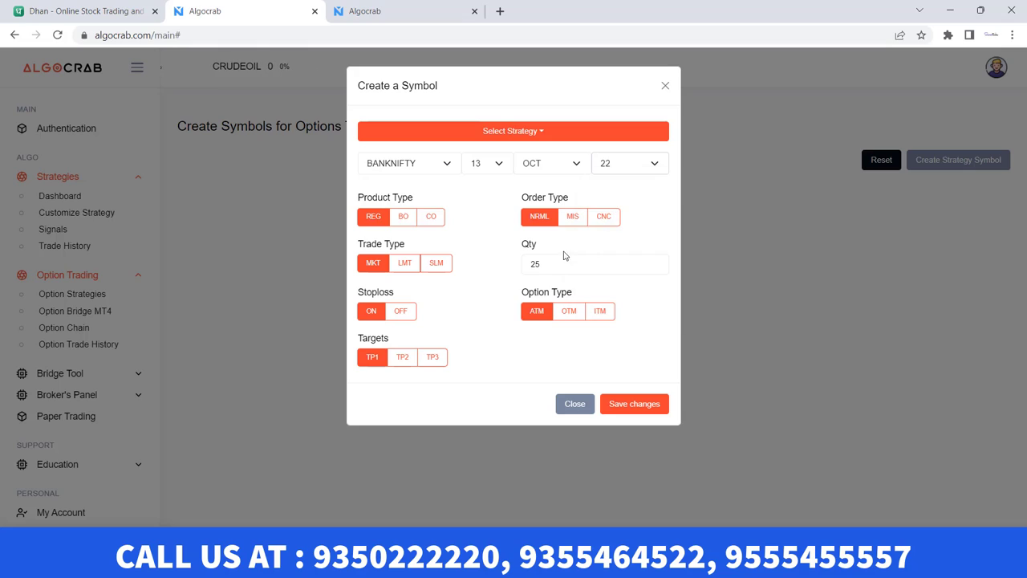
Keep quantity 25, choose the order type, and add TP3 as an extra profit target
double_click(548, 266)
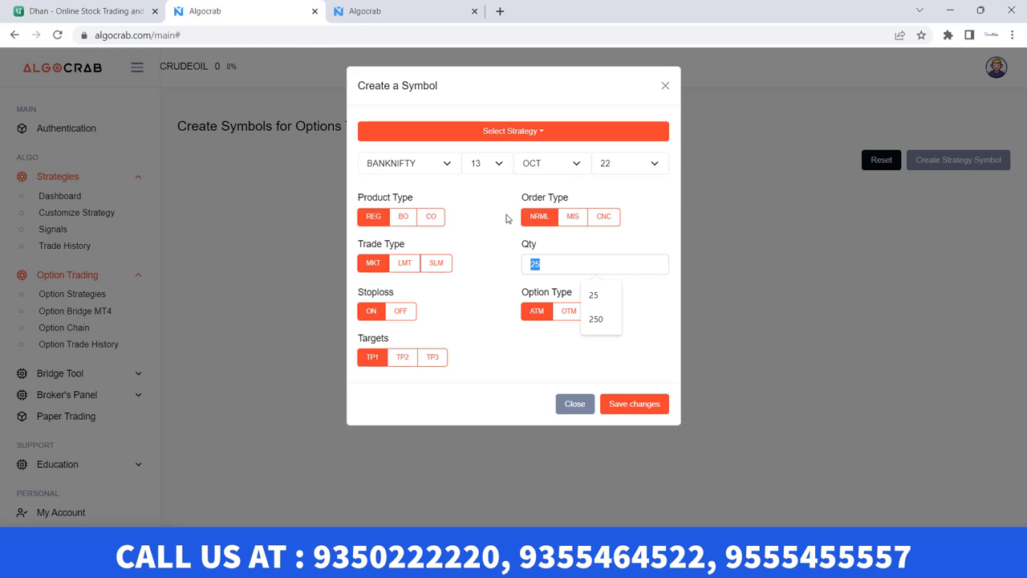
click(569, 219)
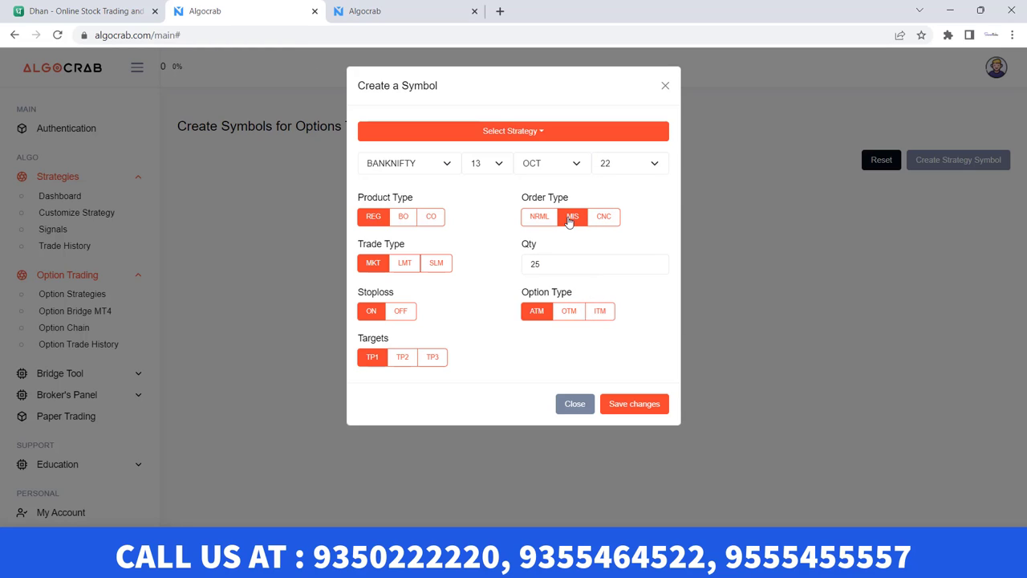
click(543, 223)
click(401, 358)
click(426, 358)
click(634, 405)
Attach the symbol to INTRAMAX, save it, and start BANKNIFTY22O13 trading
click(548, 138)
click(401, 175)
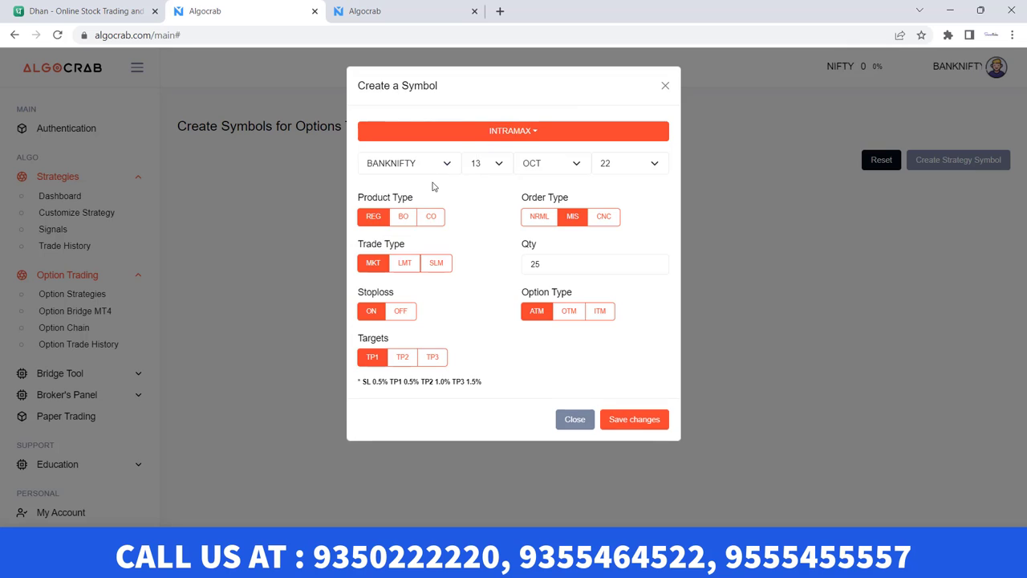
click(627, 421)
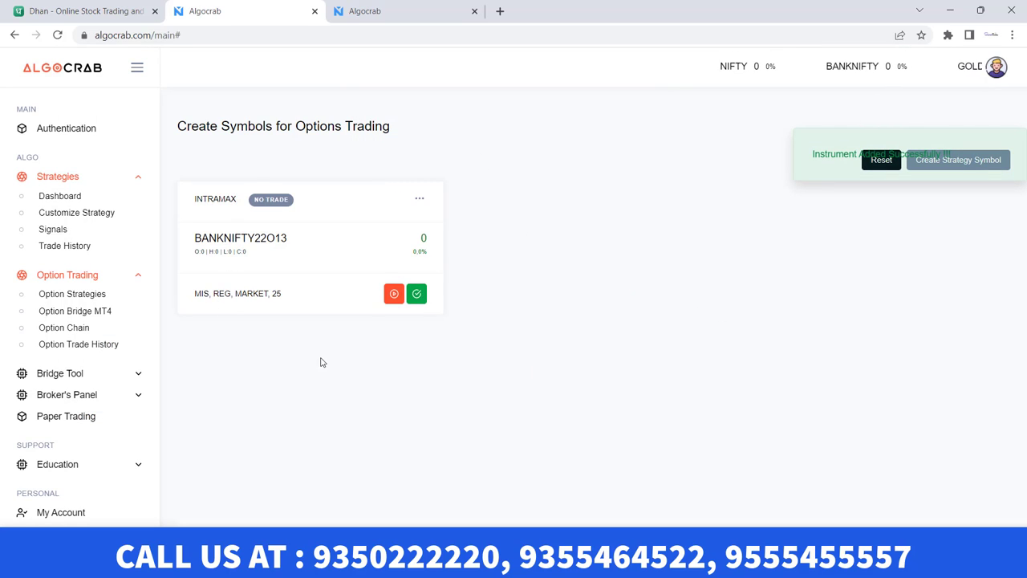
click(390, 295)
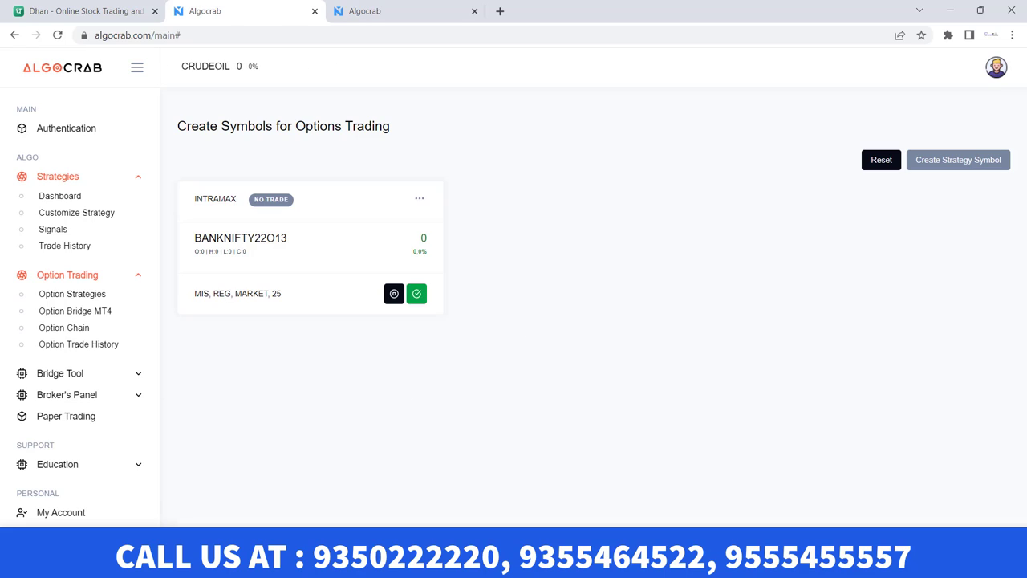
Open Market Place under Bridge Tool and scroll past HALF TREND, EAGLE and Super Trend
click(58, 376)
click(81, 426)
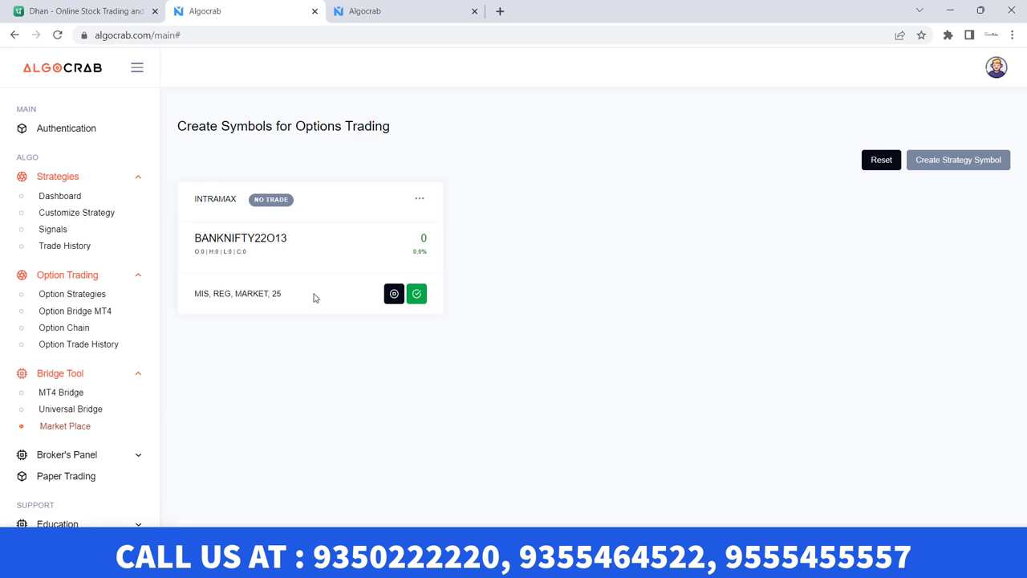
scroll(559, 270, down, 4)
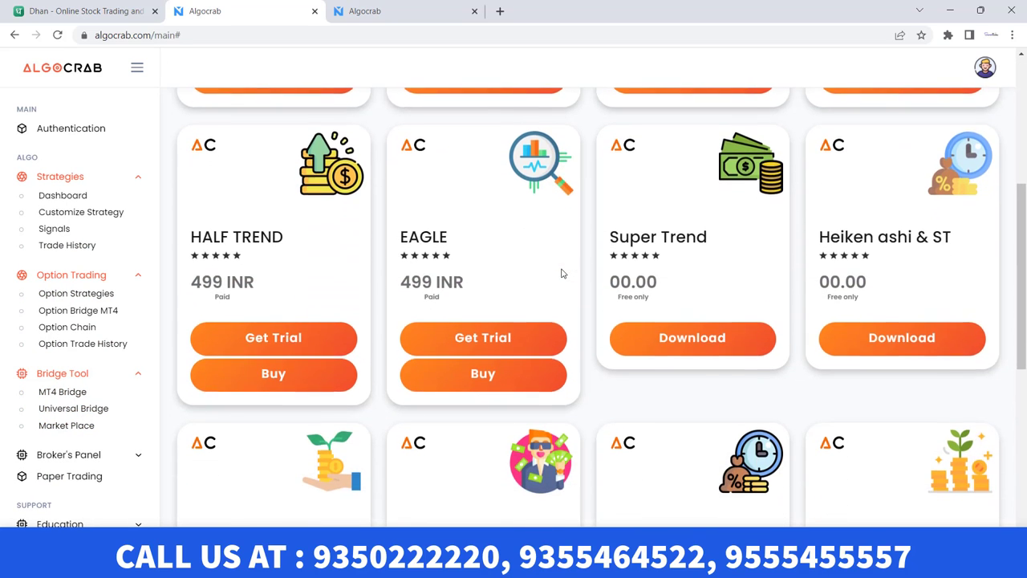
scroll(562, 273, down, 5)
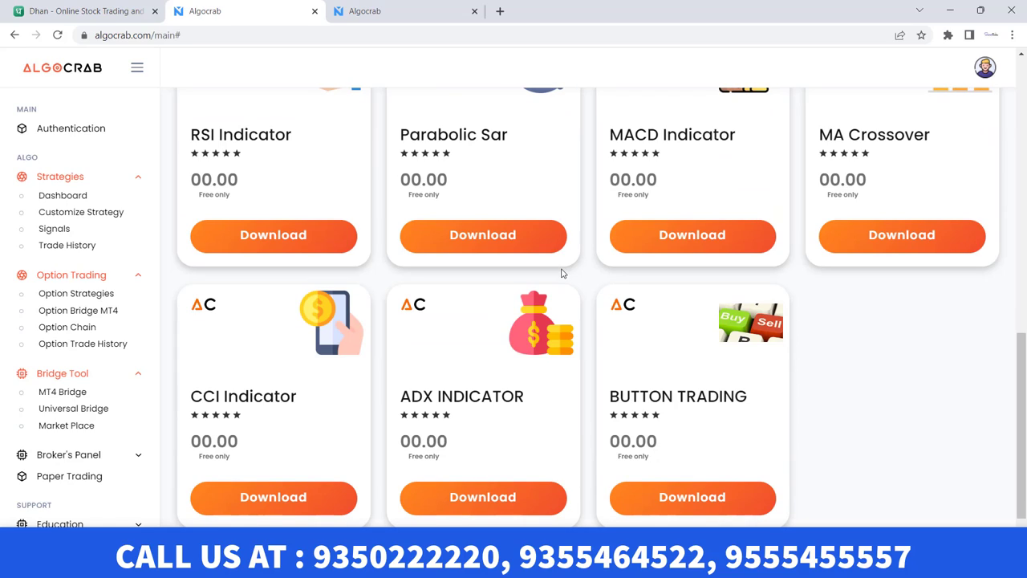